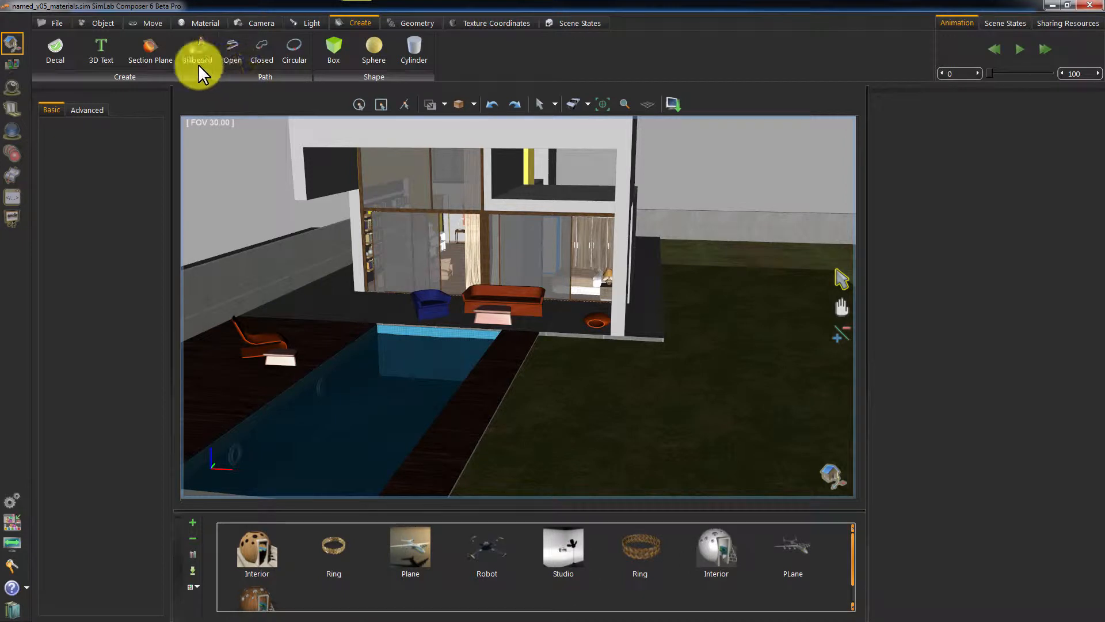
Start a new billboard and pick its position on the lawn beside the pool
{"action": "left_click", "coordinate": [198, 61]}
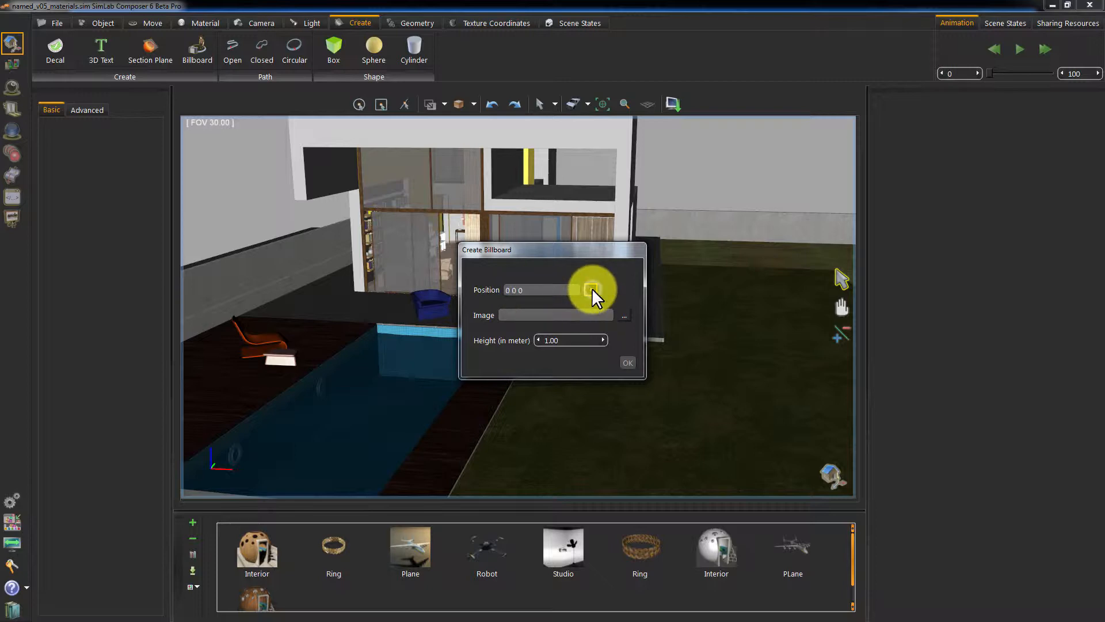
{"action": "left_click", "coordinate": [685, 381]}
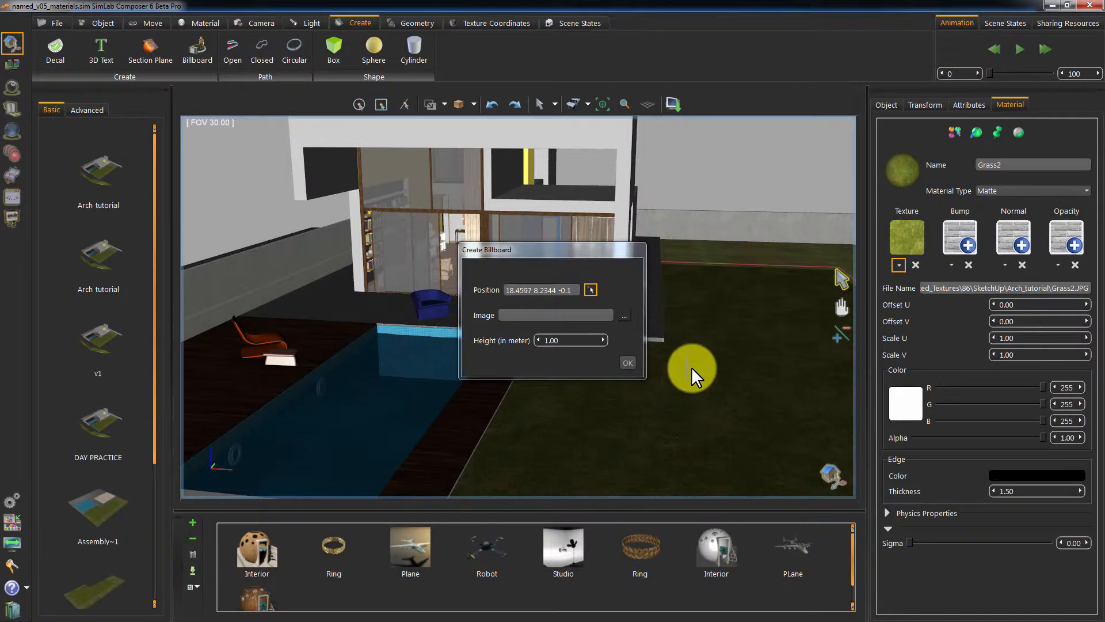
{"action": "scroll", "coordinate": [698, 397], "scroll_direction": "up", "scroll_amount": 4}
{"action": "middle_click_drag", "start_coordinate": [731, 392], "coordinate": [699, 360]}
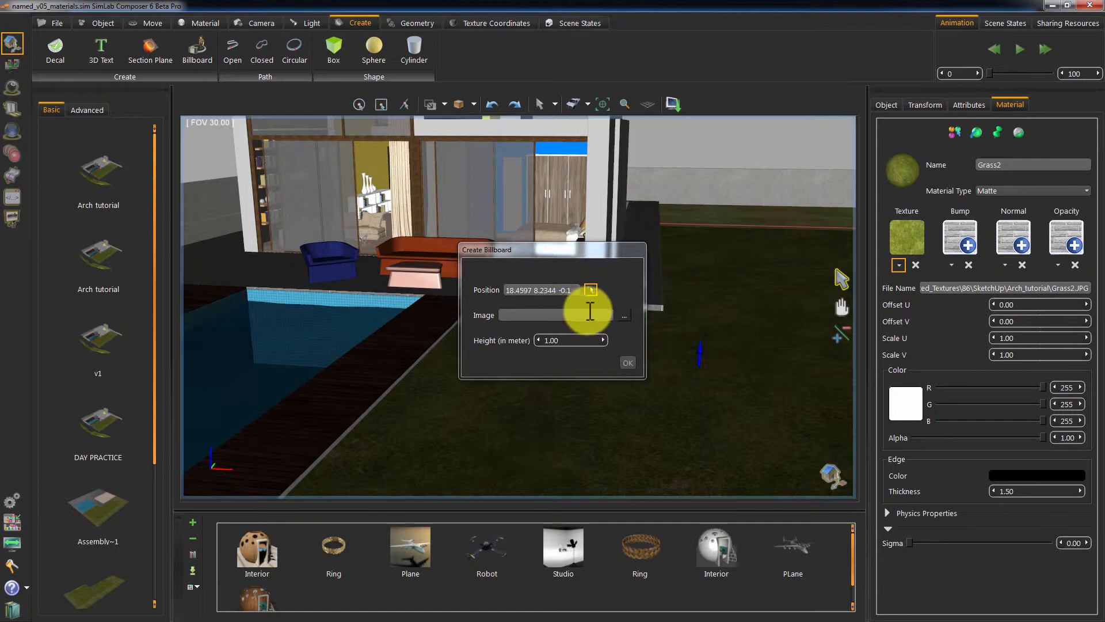
Use Tree2x.png as the billboard image, set its height to 7 meters and create it
{"action": "left_click", "coordinate": [625, 314]}
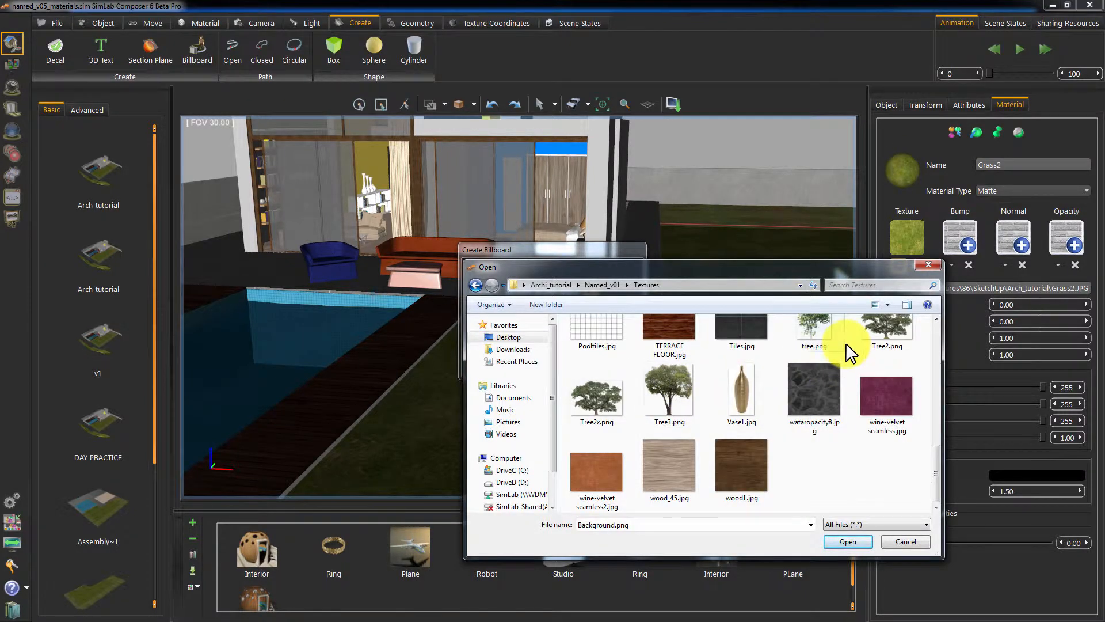
{"action": "left_click", "coordinate": [584, 397]}
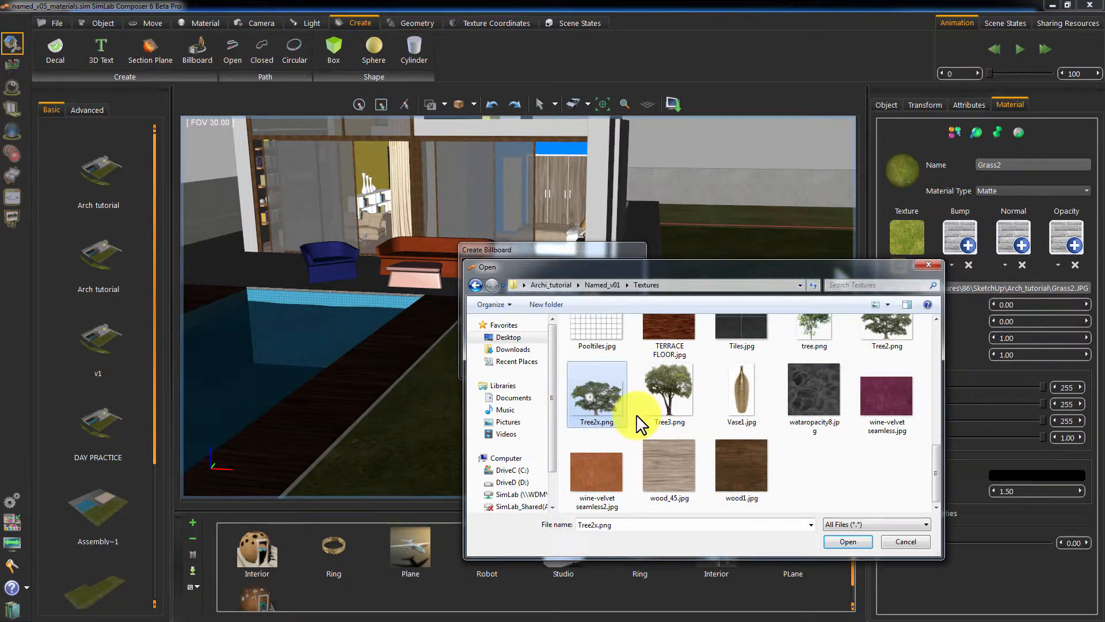
{"action": "left_click", "coordinate": [850, 542]}
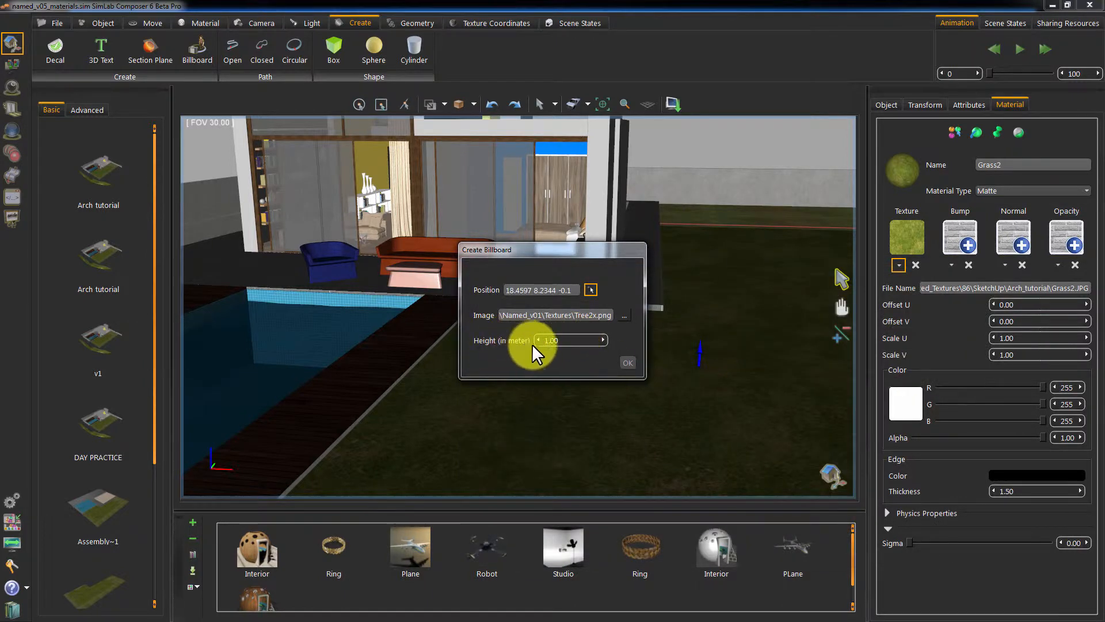
{"action": "left_click_drag", "start_coordinate": [563, 341], "coordinate": [533, 341]}
{"action": "type", "text": "7"}
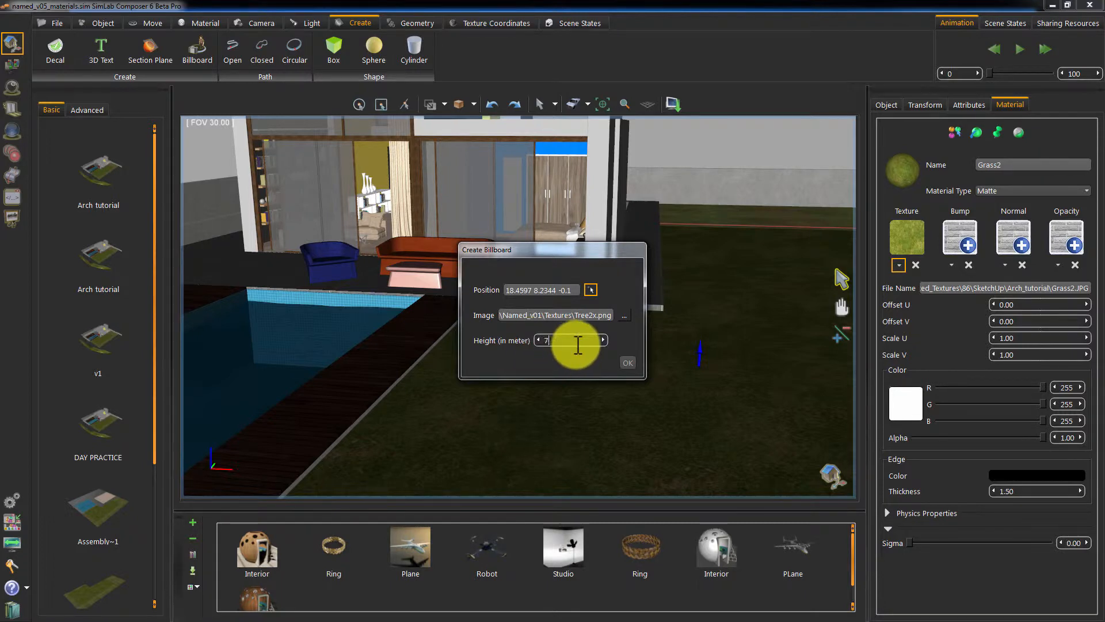
{"action": "left_click", "coordinate": [634, 361]}
Select the large tree billboard and move it back on the lawn
{"action": "mouse_move", "coordinate": [566, 358]}
{"action": "left_mouse_down"}
{"action": "mouse_move", "coordinate": [666, 340]}
{"action": "mouse_move", "coordinate": [632, 321]}
{"action": "mouse_move", "coordinate": [710, 320]}
{"action": "mouse_move", "coordinate": [683, 307]}
{"action": "left_mouse_up"}
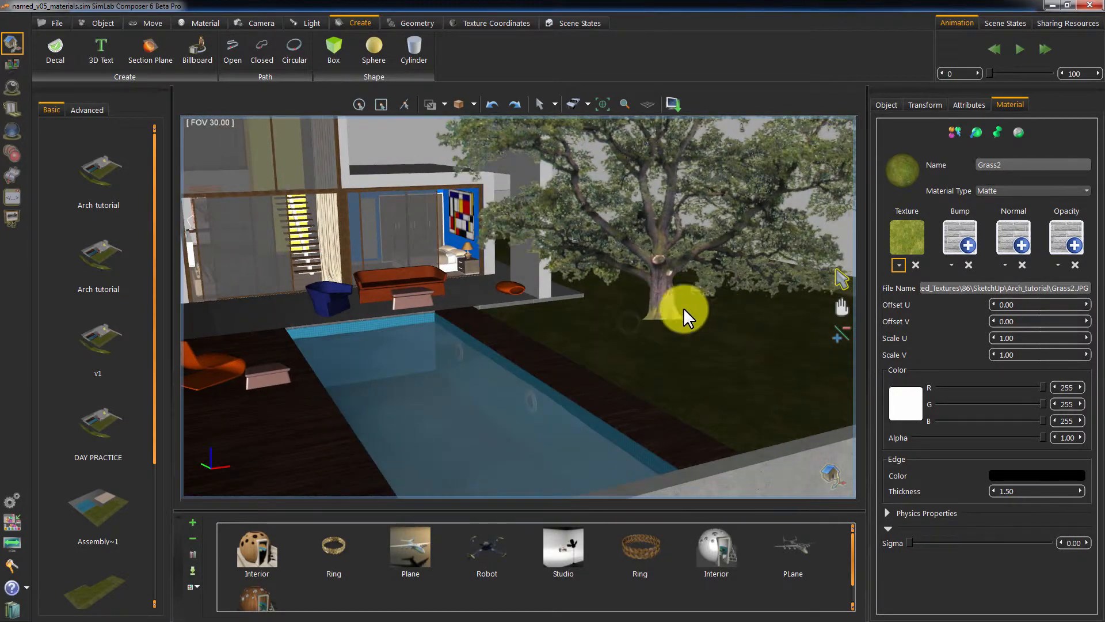
{"action": "mouse_move", "coordinate": [591, 247]}
{"action": "left_mouse_down"}
{"action": "mouse_move", "coordinate": [563, 330]}
{"action": "mouse_move", "coordinate": [697, 334]}
{"action": "mouse_move", "coordinate": [586, 333]}
{"action": "mouse_move", "coordinate": [636, 311]}
{"action": "mouse_move", "coordinate": [575, 398]}
{"action": "mouse_move", "coordinate": [577, 371]}
{"action": "mouse_move", "coordinate": [458, 370]}
{"action": "mouse_move", "coordinate": [425, 351]}
{"action": "mouse_move", "coordinate": [446, 380]}
{"action": "mouse_move", "coordinate": [518, 374]}
{"action": "mouse_move", "coordinate": [443, 364]}
{"action": "mouse_move", "coordinate": [512, 362]}
{"action": "mouse_move", "coordinate": [504, 377]}
{"action": "mouse_move", "coordinate": [633, 365]}
{"action": "mouse_move", "coordinate": [529, 349]}
{"action": "left_mouse_up"}
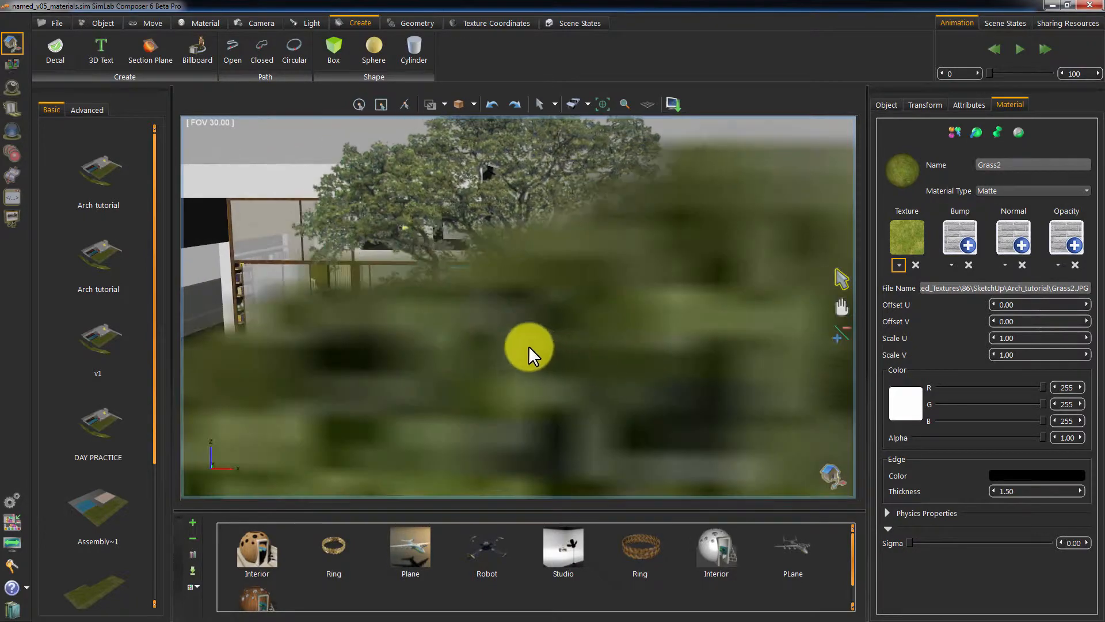
{"action": "mouse_move", "coordinate": [421, 337]}
{"action": "left_mouse_down"}
{"action": "mouse_move", "coordinate": [430, 355]}
{"action": "mouse_move", "coordinate": [614, 329]}
{"action": "left_mouse_up"}
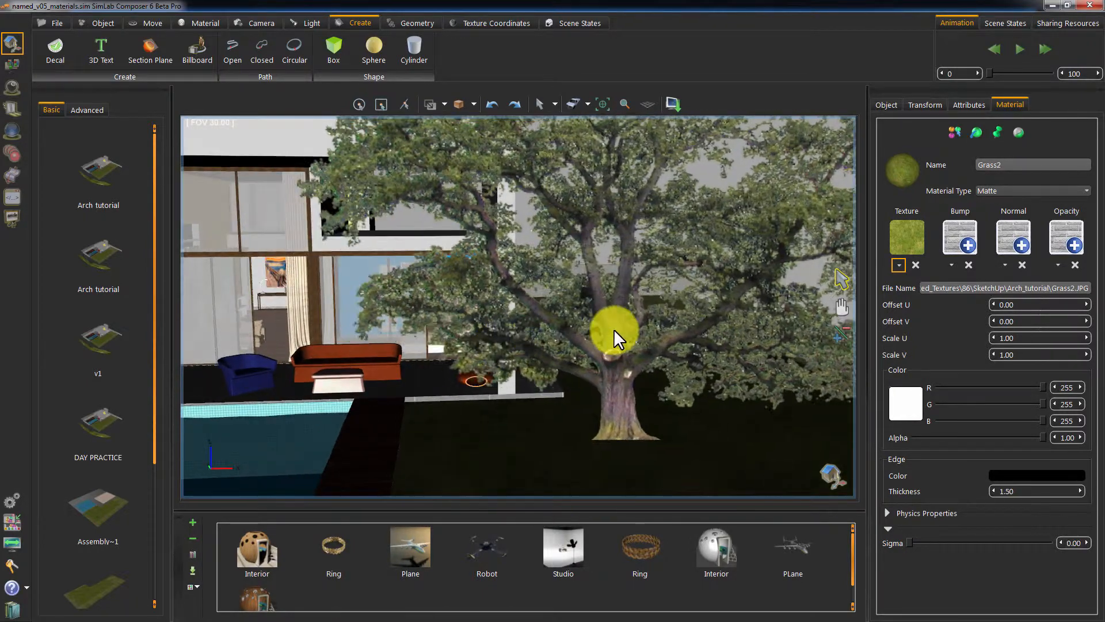
{"action": "left_click", "coordinate": [614, 306]}
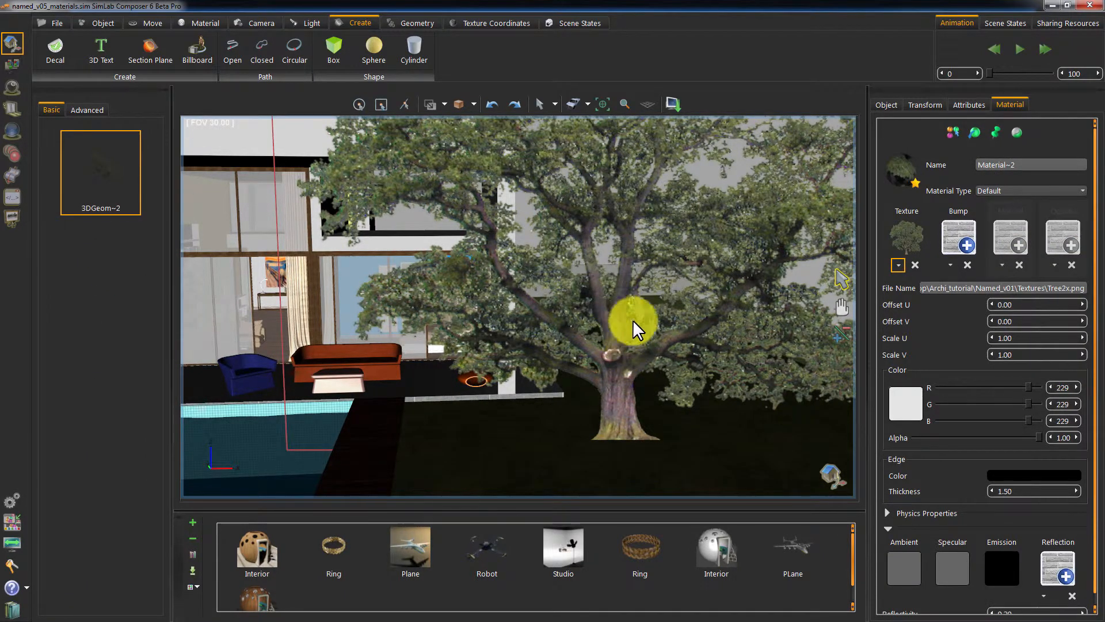
{"action": "key", "text": "space"}
{"action": "key", "text": "space"}
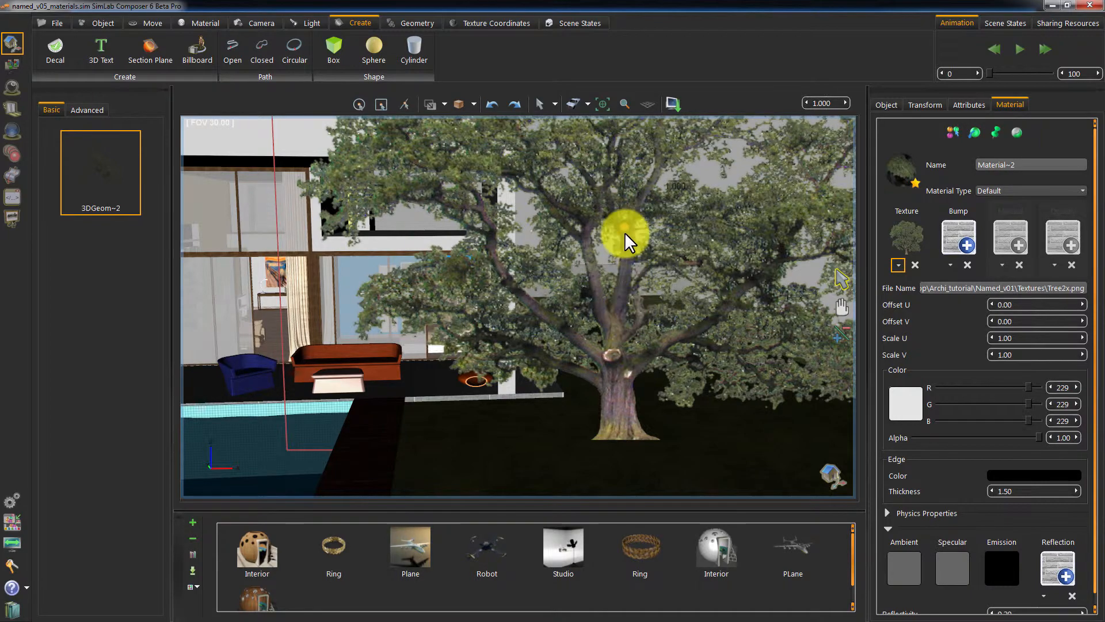
{"action": "left_click_drag", "start_coordinate": [624, 227], "coordinate": [616, 269]}
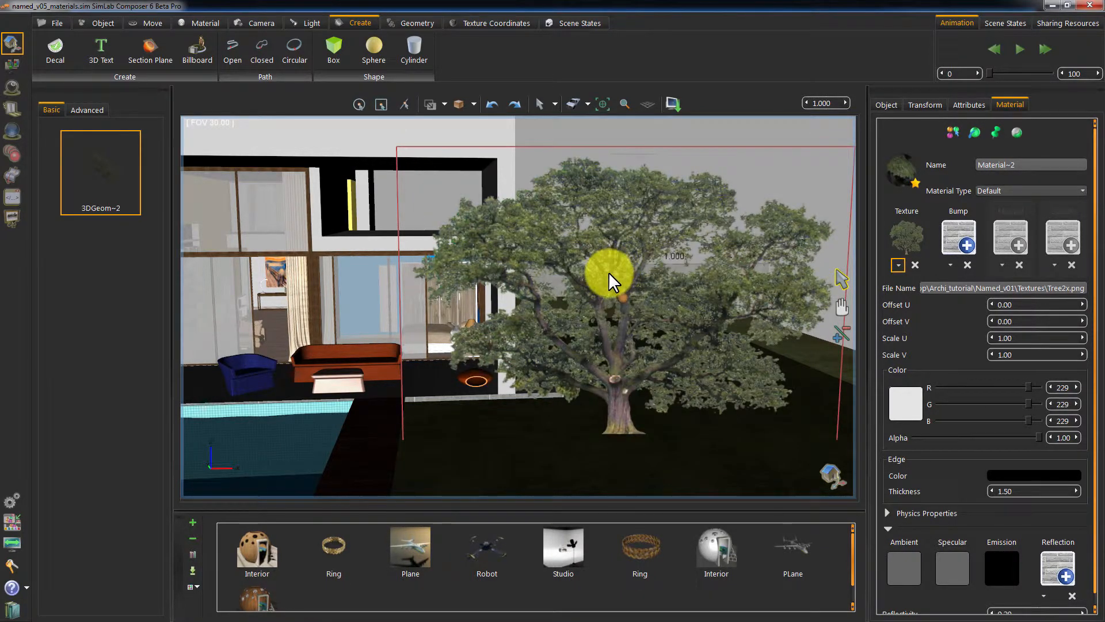
Shift the tree billboard farther out beside the house corner and preview the scene in a real-time render
{"action": "left_click_drag", "start_coordinate": [806, 213], "coordinate": [691, 199]}
{"action": "left_click_drag", "start_coordinate": [747, 236], "coordinate": [693, 268]}
{"action": "left_click_drag", "start_coordinate": [608, 275], "coordinate": [750, 280]}
{"action": "left_click_drag", "start_coordinate": [810, 158], "coordinate": [592, 338]}
{"action": "left_click_drag", "start_coordinate": [553, 372], "coordinate": [624, 394]}
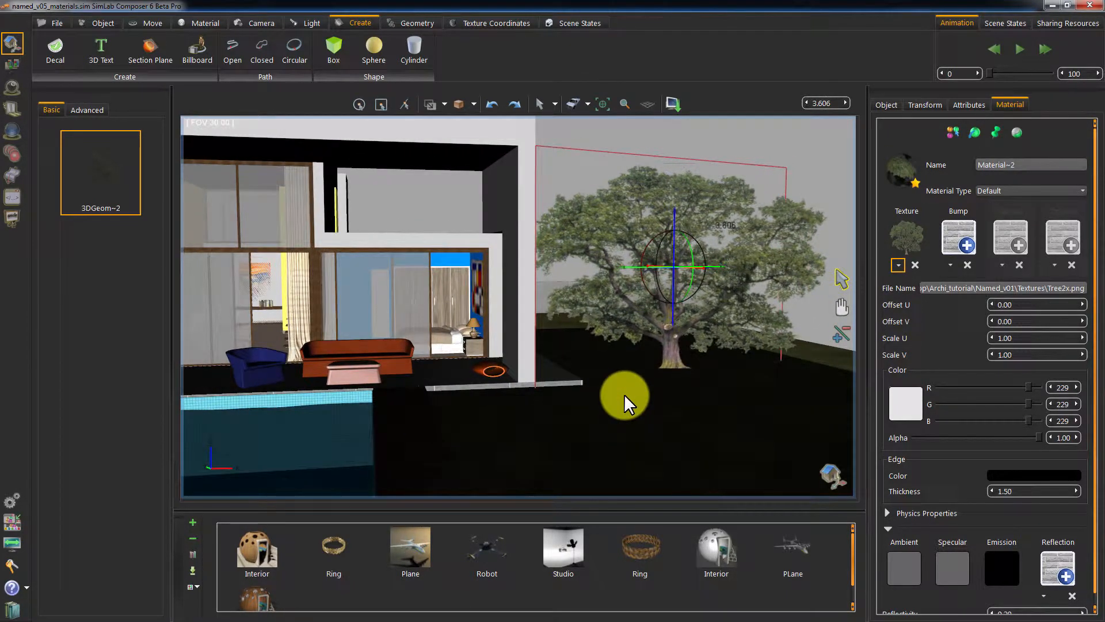
{"action": "key", "text": "ctrl+r"}
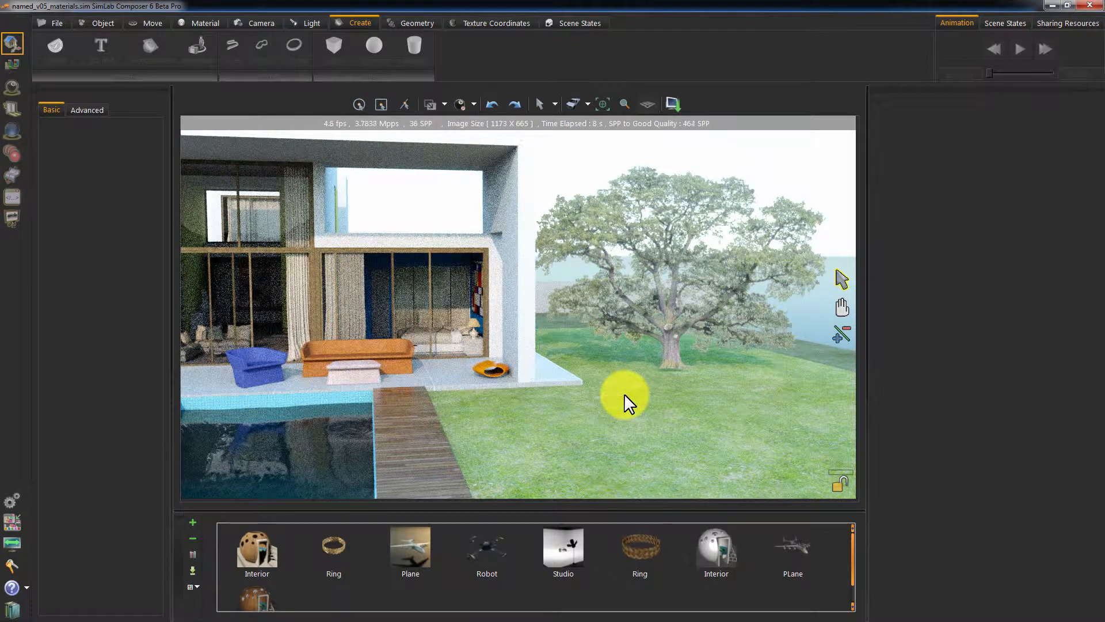
{"action": "middle_click_drag", "start_coordinate": [625, 394], "coordinate": [548, 391]}
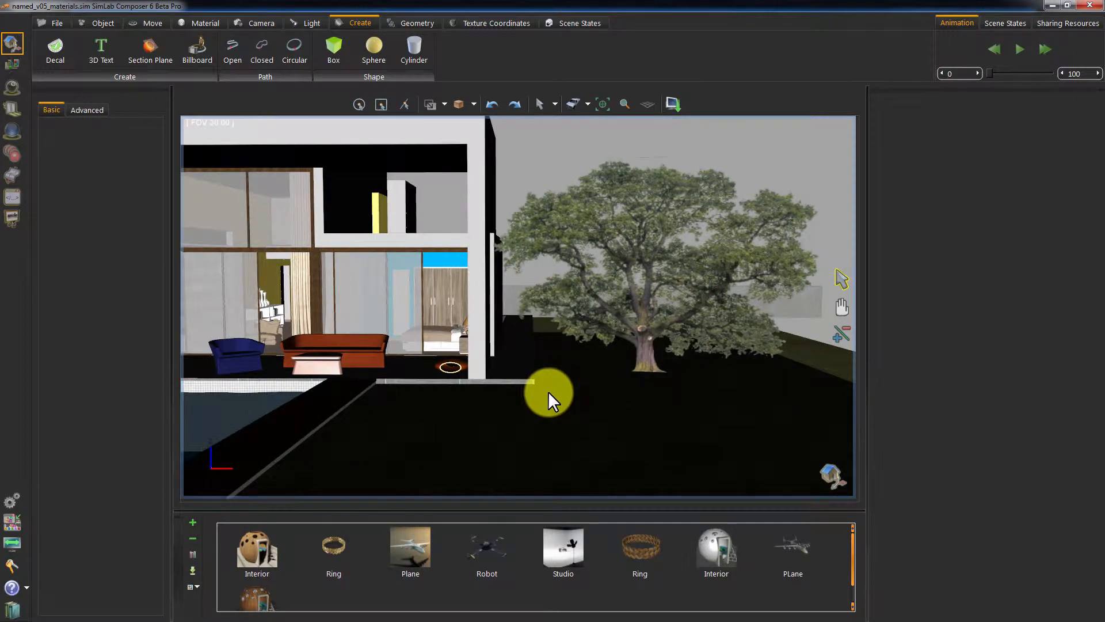
Create a 3-meter-high billboard of a small slender tree on the lawn in front of the large tree
{"action": "left_click", "coordinate": [199, 57]}
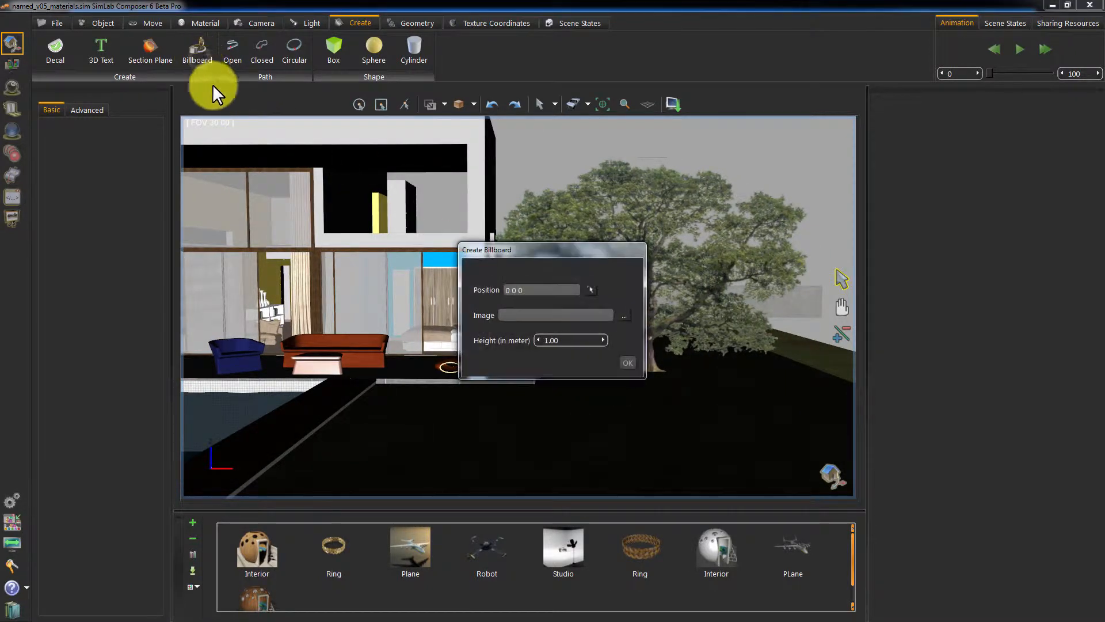
{"action": "left_click", "coordinate": [590, 288]}
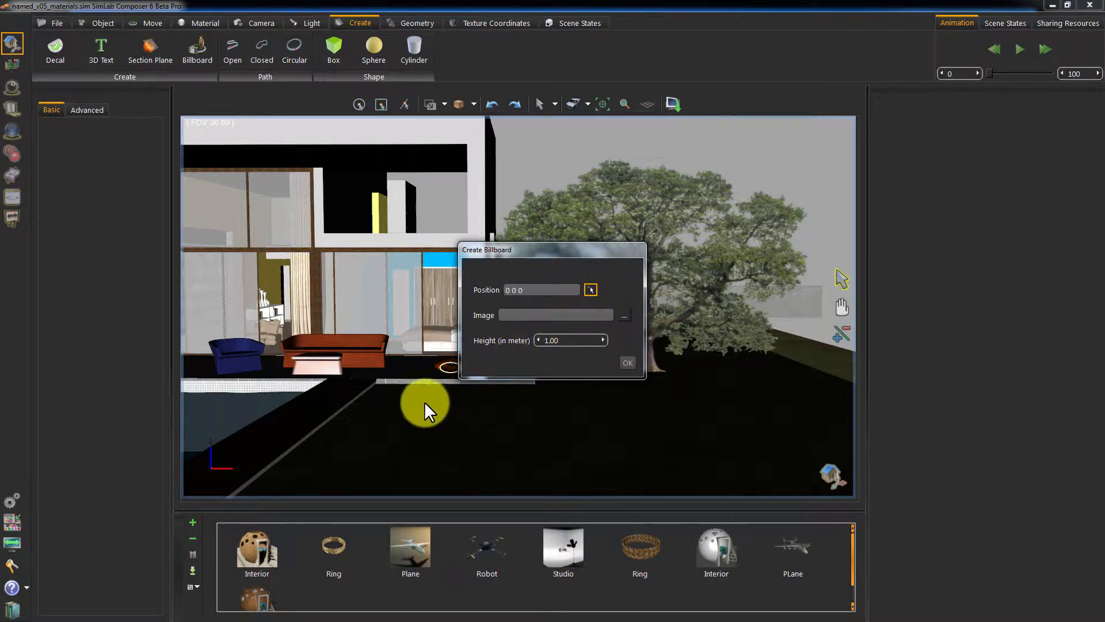
{"action": "left_click", "coordinate": [753, 439]}
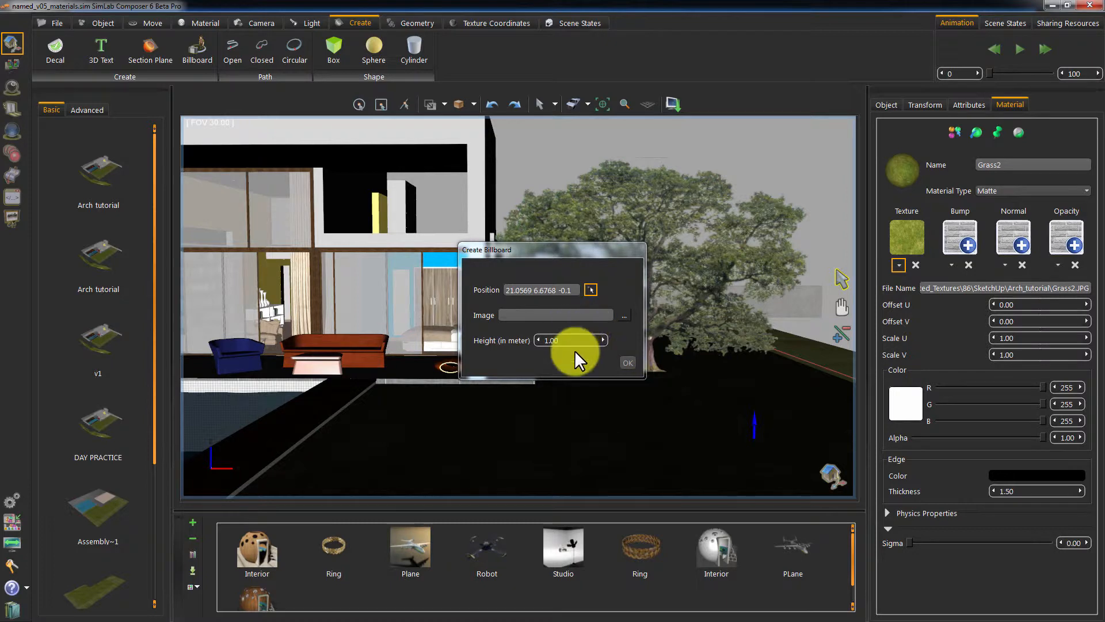
{"action": "left_click", "coordinate": [602, 339]}
{"action": "left_click", "coordinate": [602, 340]}
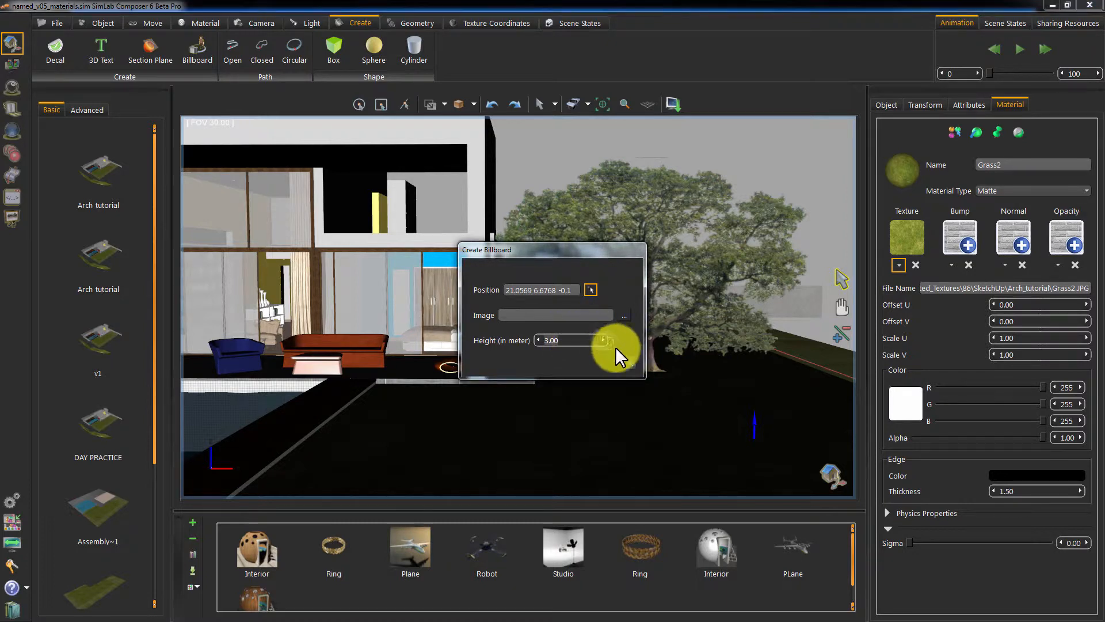
{"action": "left_click", "coordinate": [628, 363]}
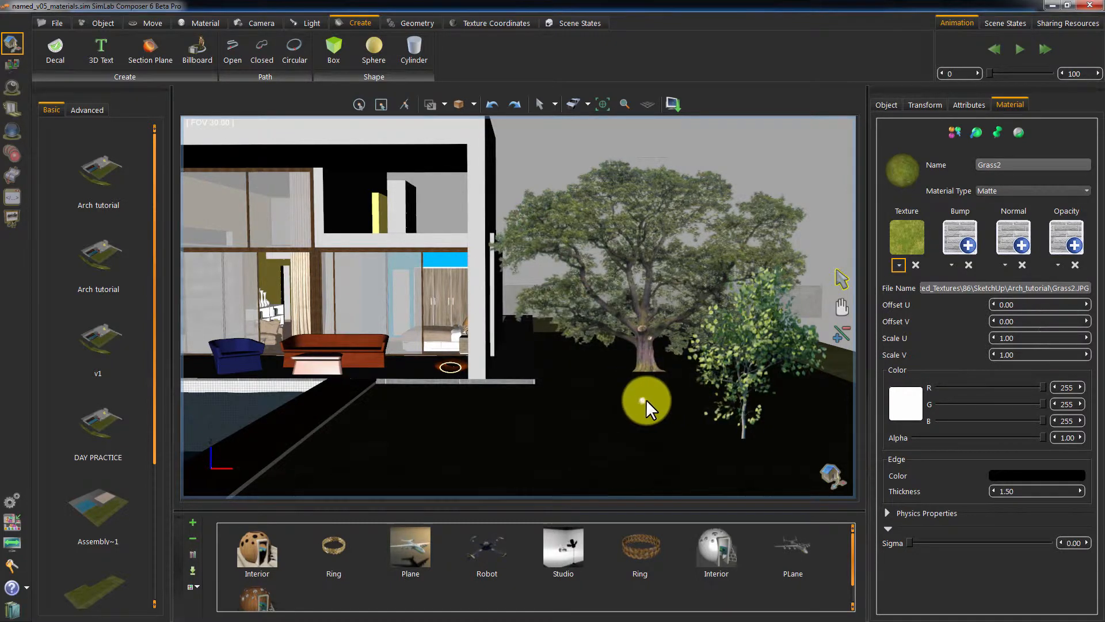
Render the scene in real time and examine both trees on the lawn from a higher angle
{"action": "left_click_drag", "start_coordinate": [645, 398], "coordinate": [550, 377]}
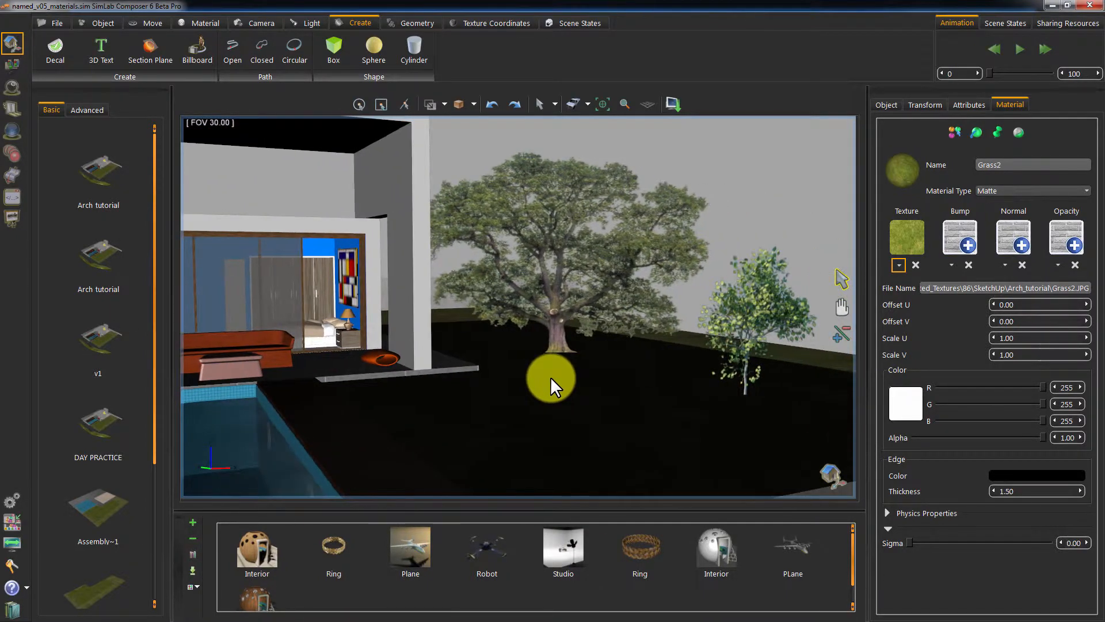
{"action": "key", "text": "ctrl+r"}
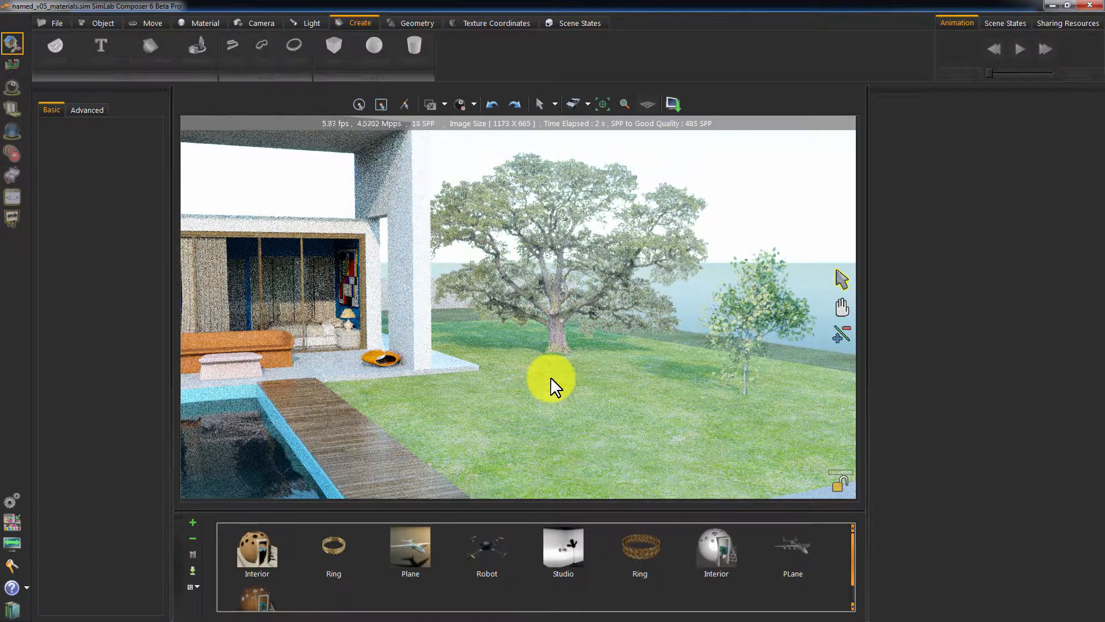
{"action": "left_click_drag", "start_coordinate": [550, 376], "coordinate": [548, 405]}
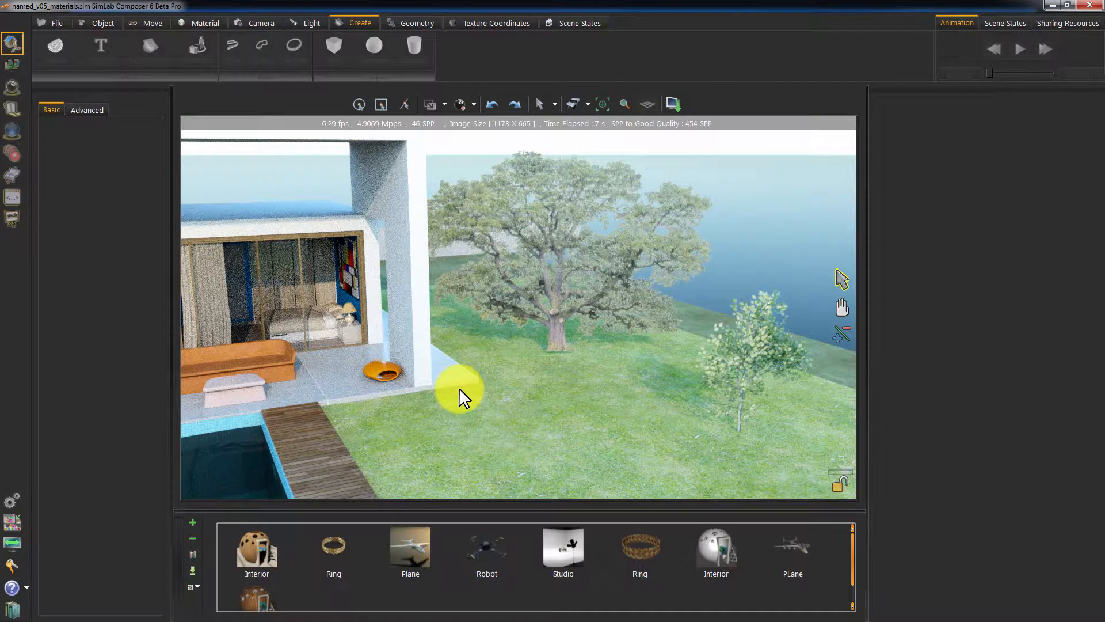
{"action": "mouse_move", "coordinate": [458, 388]}
{"action": "left_mouse_down"}
{"action": "mouse_move", "coordinate": [356, 387]}
{"action": "mouse_move", "coordinate": [575, 384]}
{"action": "mouse_move", "coordinate": [440, 412]}
{"action": "mouse_move", "coordinate": [519, 382]}
{"action": "left_mouse_up"}
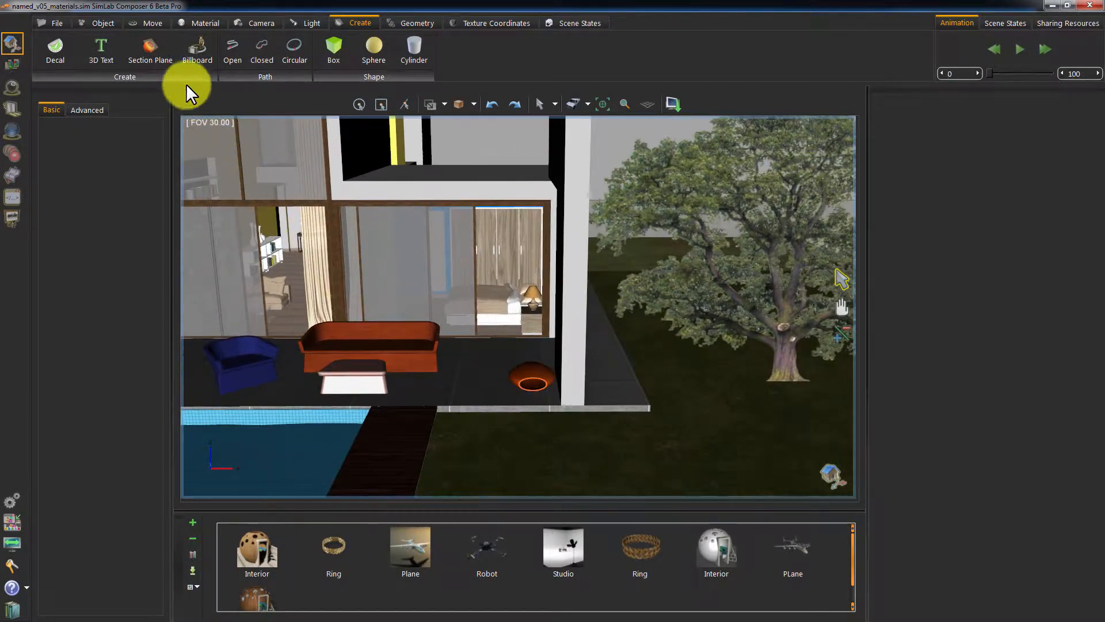
Start another billboard and pick its position on the tiled terrace next to the coffee table
{"action": "left_click", "coordinate": [198, 47]}
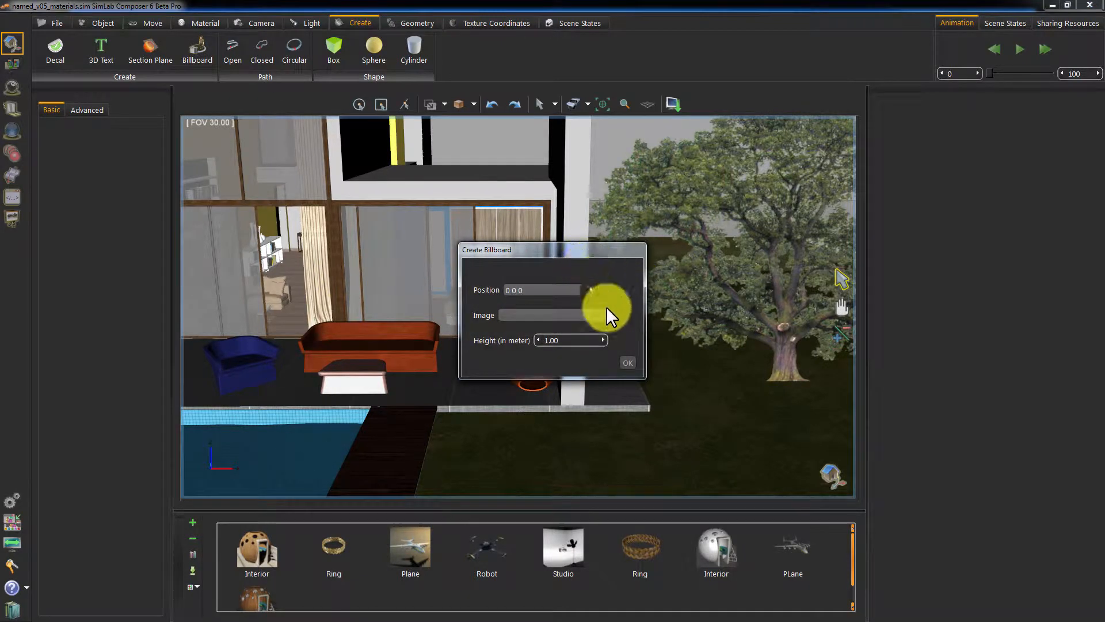
{"action": "left_click", "coordinate": [591, 289]}
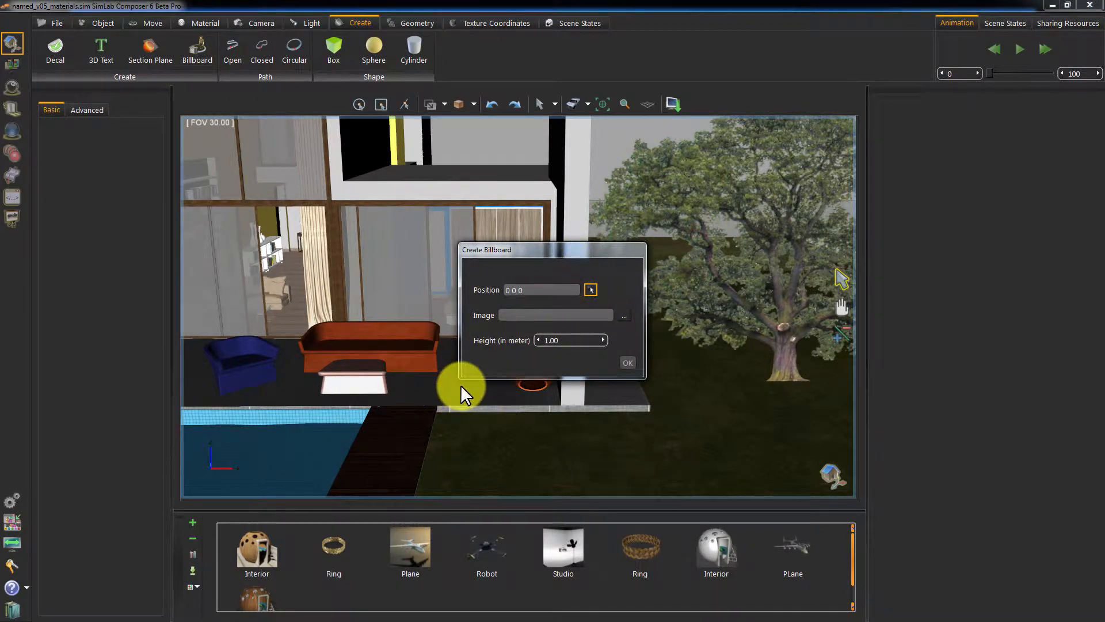
{"action": "left_click", "coordinate": [445, 386]}
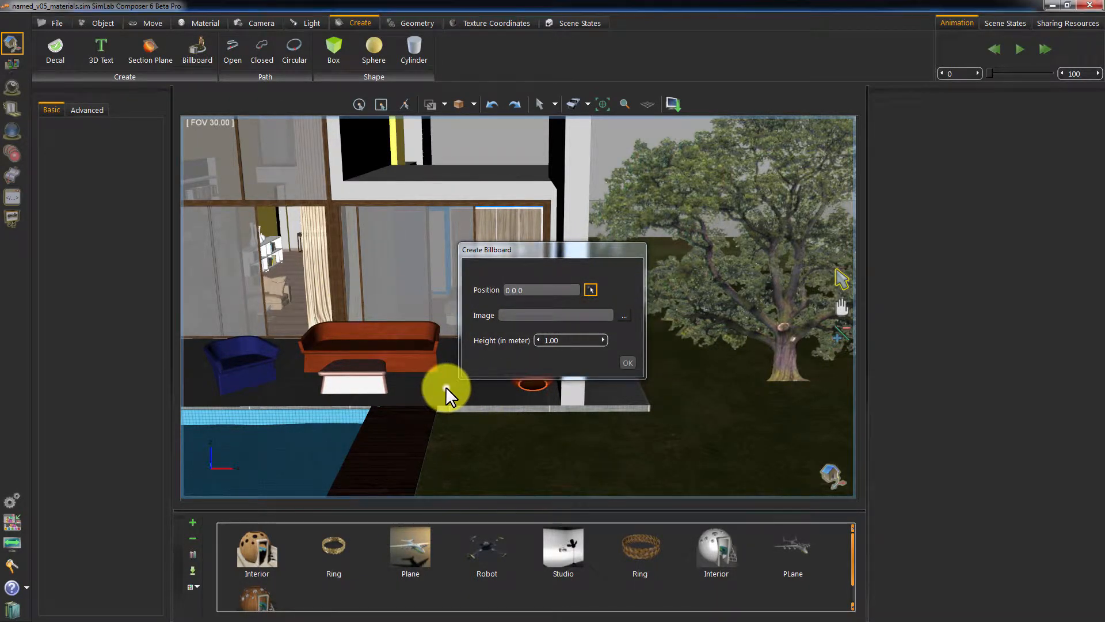
Use people.png as the billboard image, set its height to 1.80 meters and create it
{"action": "left_click", "coordinate": [627, 315]}
{"action": "left_click", "coordinate": [878, 339]}
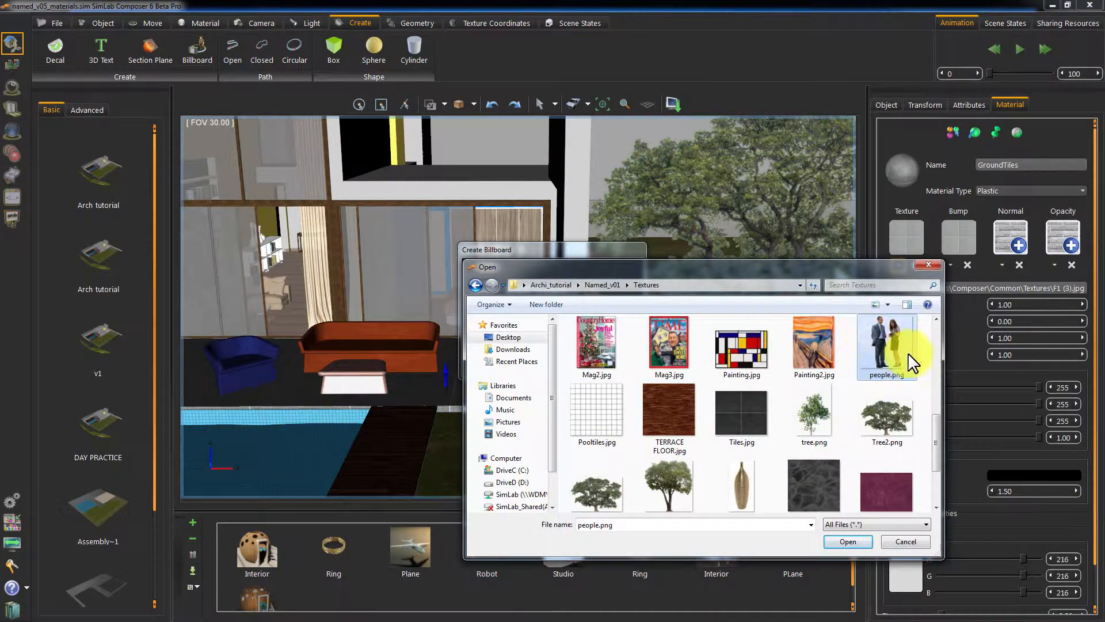
{"action": "double_click", "coordinate": [899, 339]}
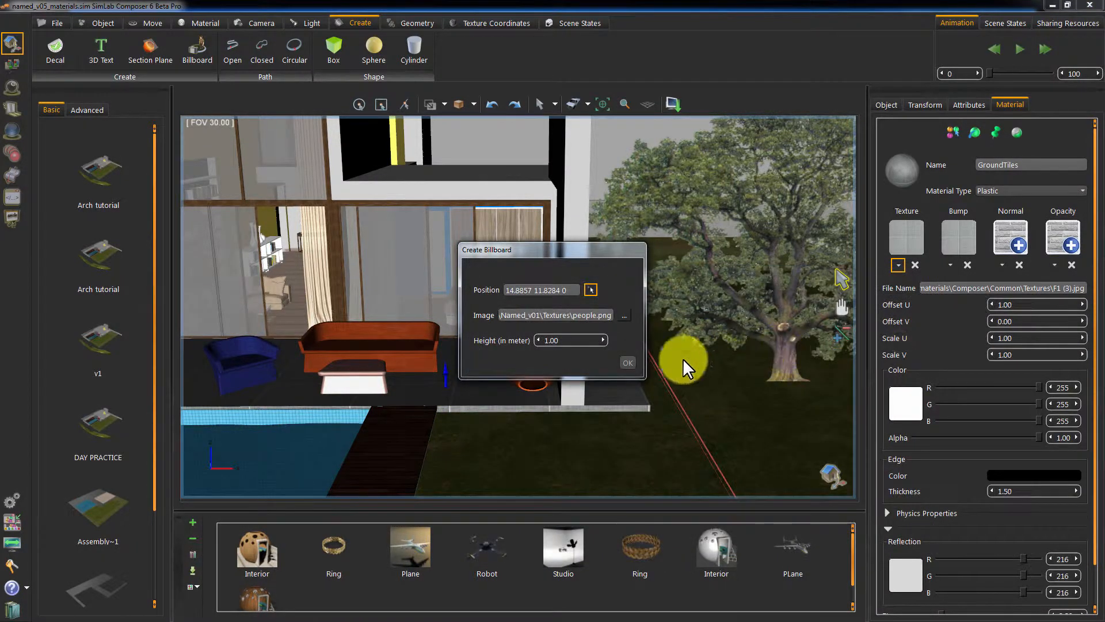
{"action": "left_click_drag", "start_coordinate": [559, 344], "coordinate": [542, 341]}
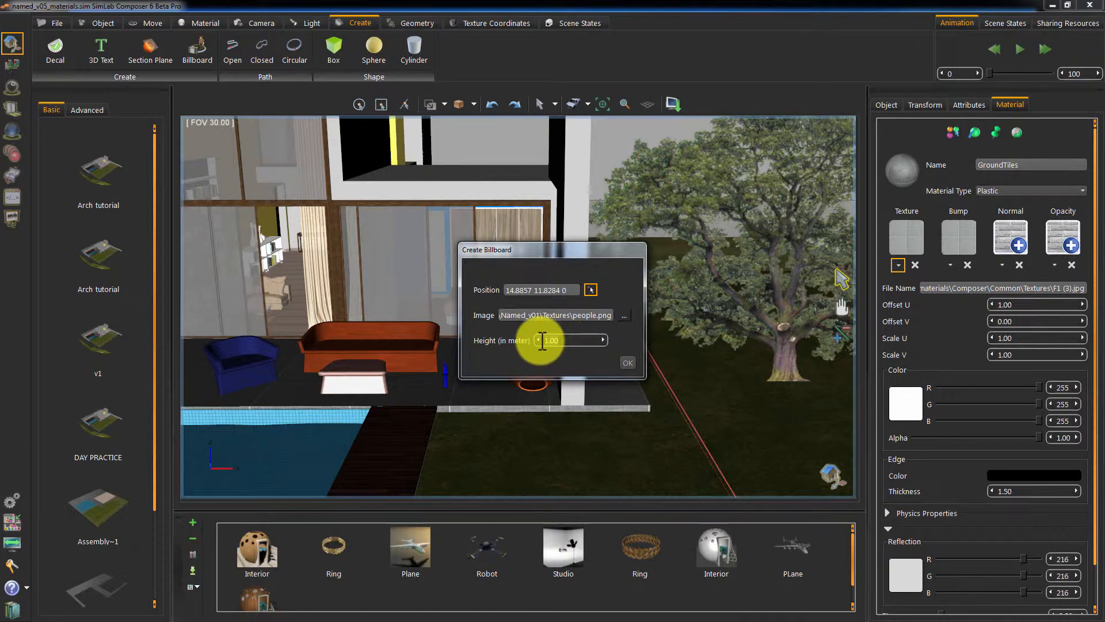
{"action": "type", "text": "1.80"}
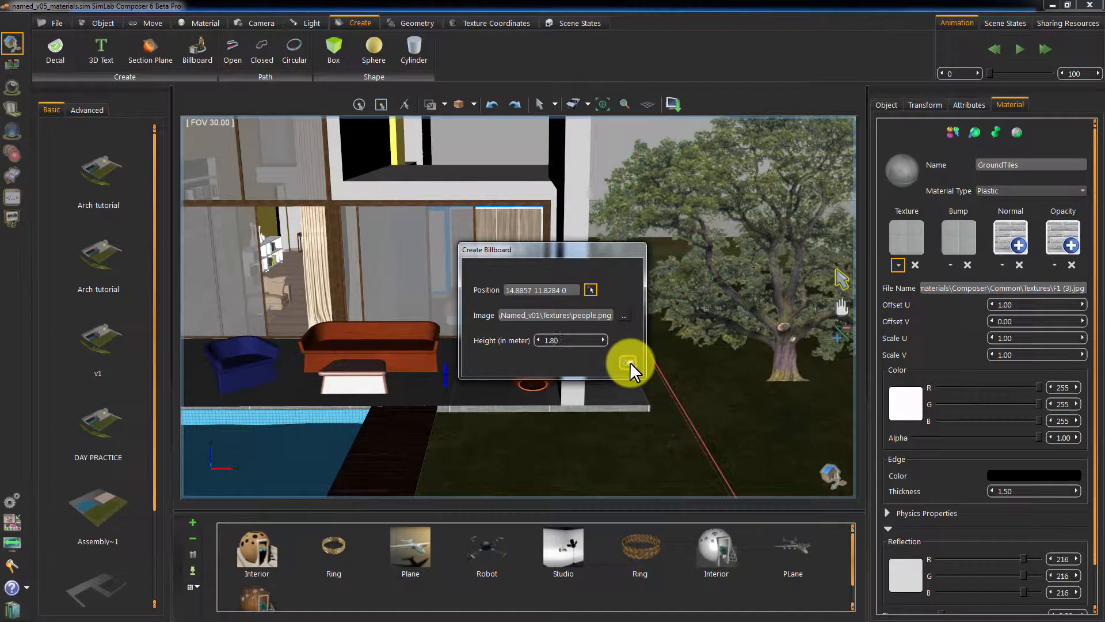
{"action": "left_click", "coordinate": [628, 362]}
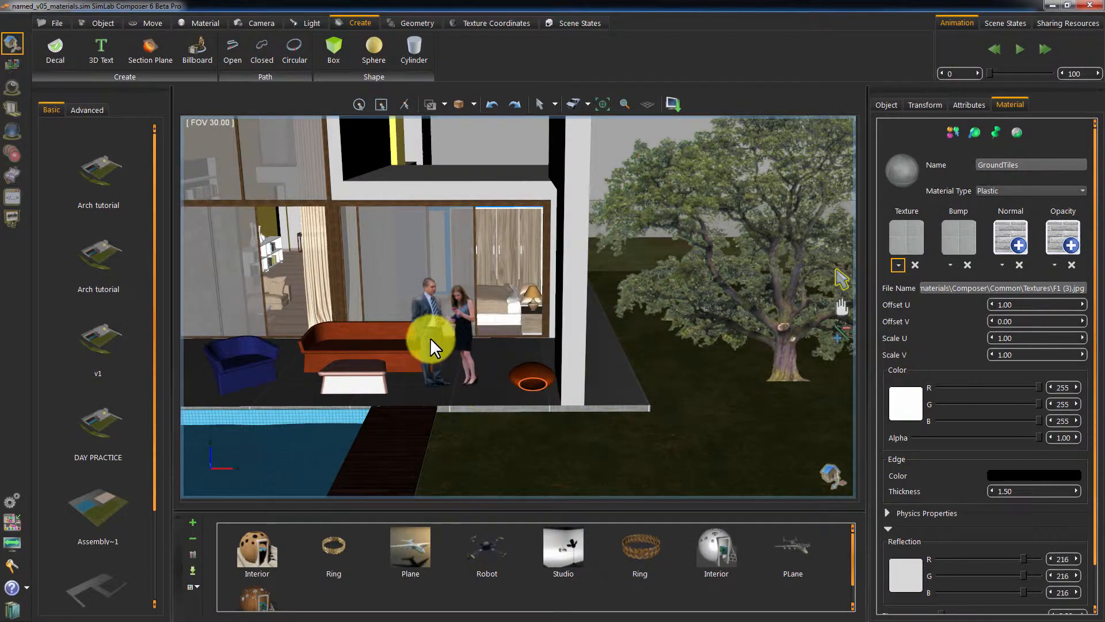
Render the terrace in real time and change the people billboard's material type to Matte
{"action": "left_click_drag", "start_coordinate": [475, 334], "coordinate": [499, 451]}
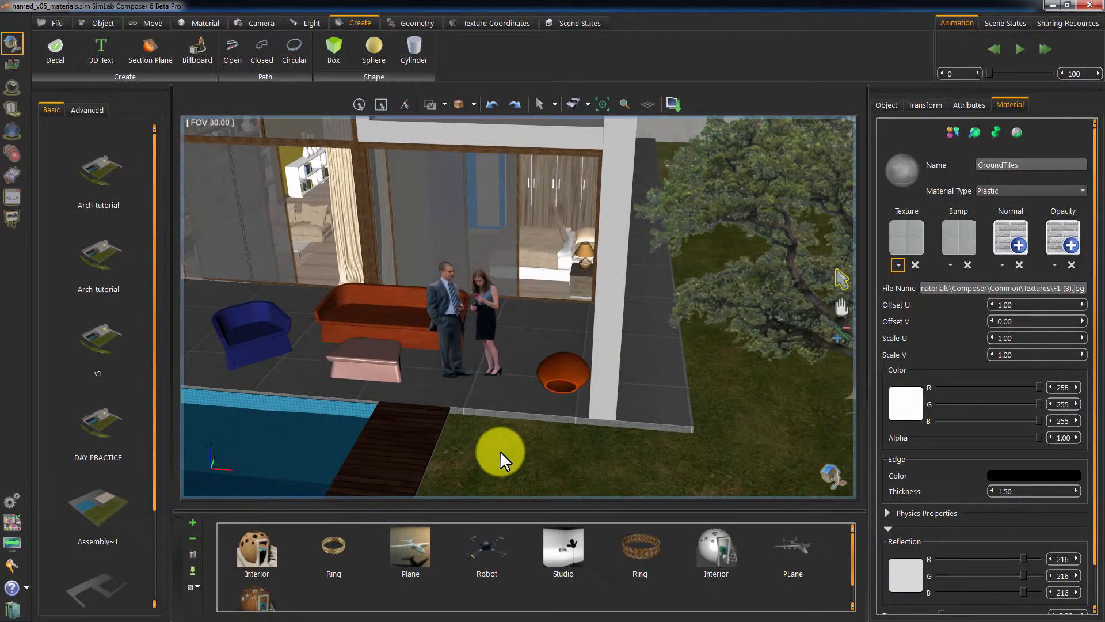
{"action": "key", "text": "ctrl+r"}
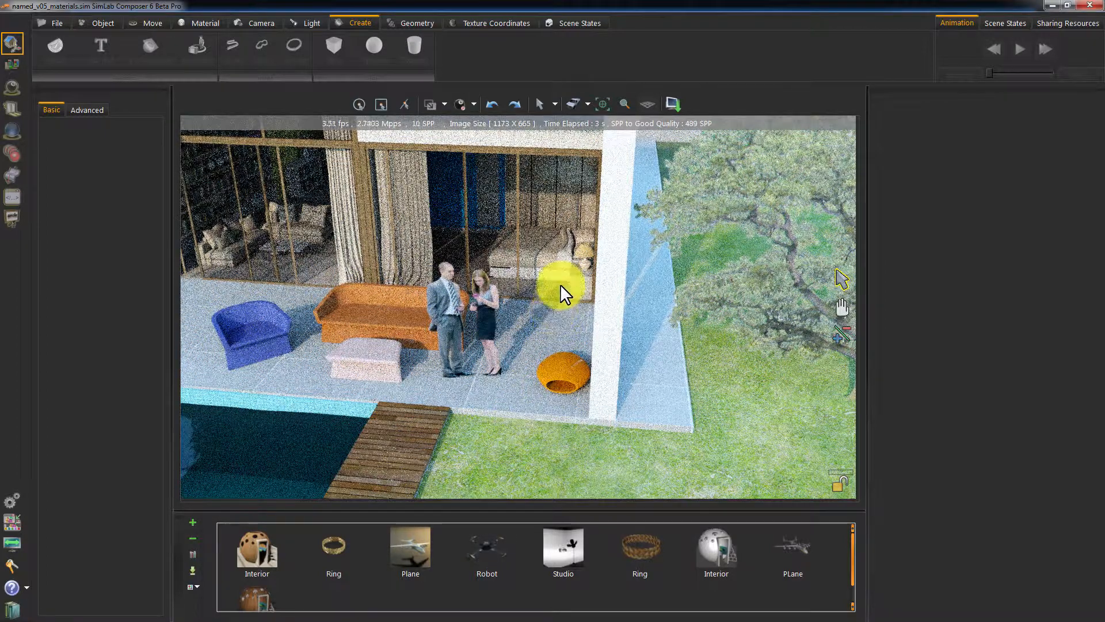
{"action": "left_click", "coordinate": [488, 305]}
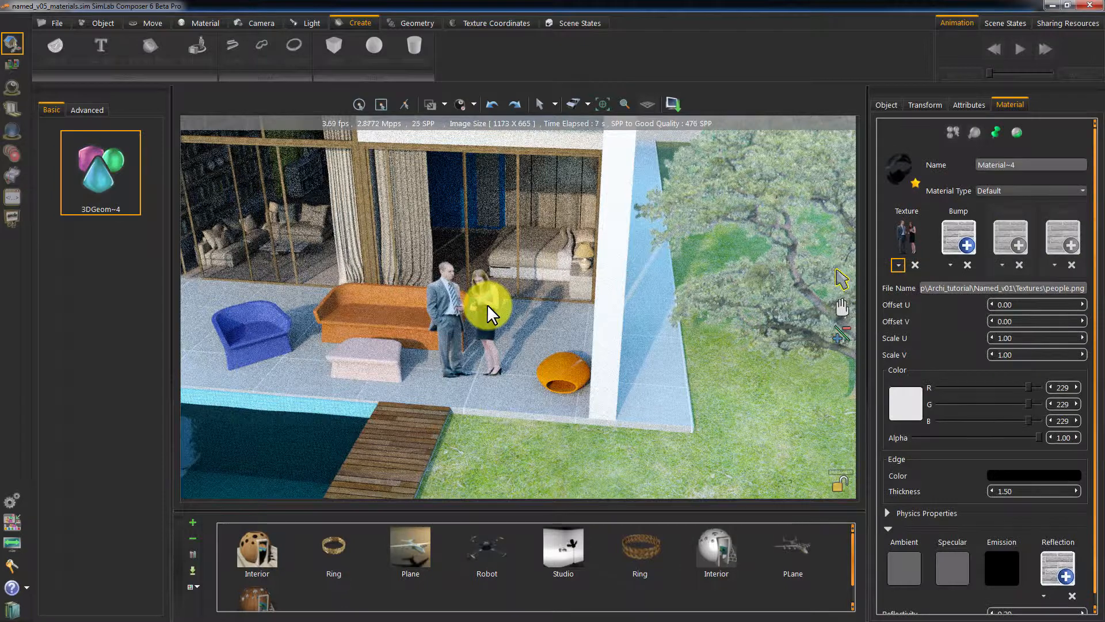
{"action": "left_click", "coordinate": [1017, 194]}
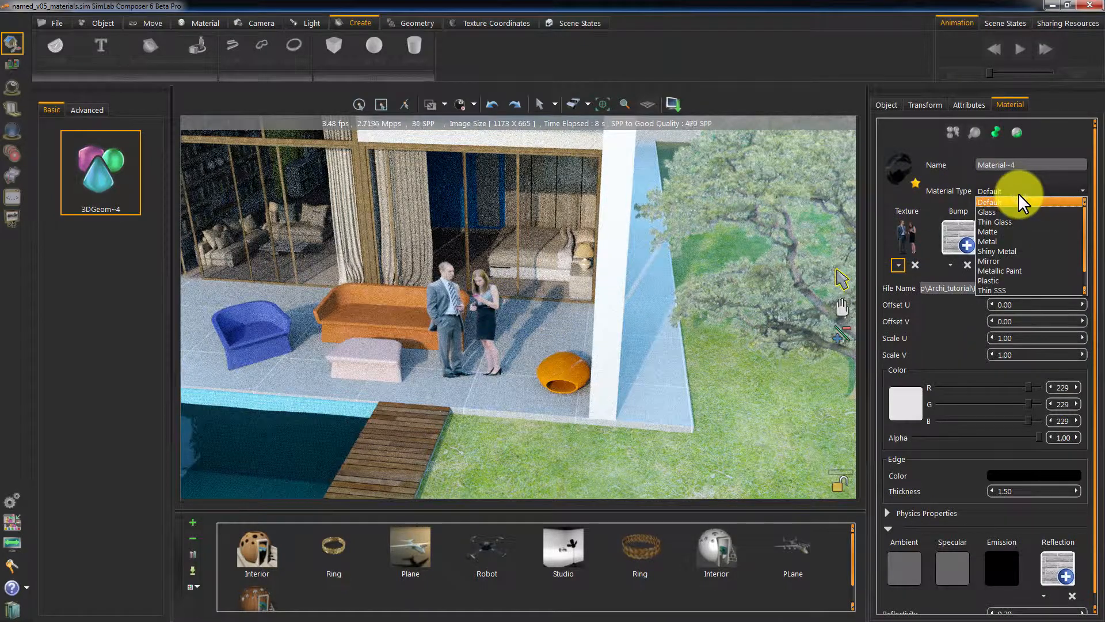
{"action": "left_click", "coordinate": [986, 229]}
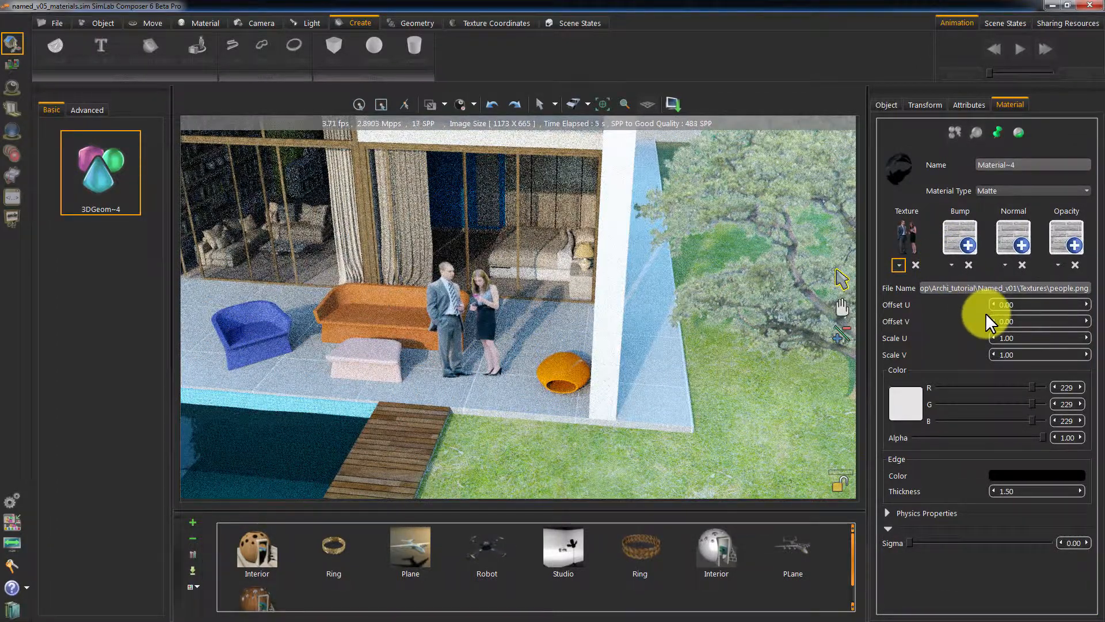
{"action": "middle_click_drag", "start_coordinate": [553, 288], "coordinate": [579, 254]}
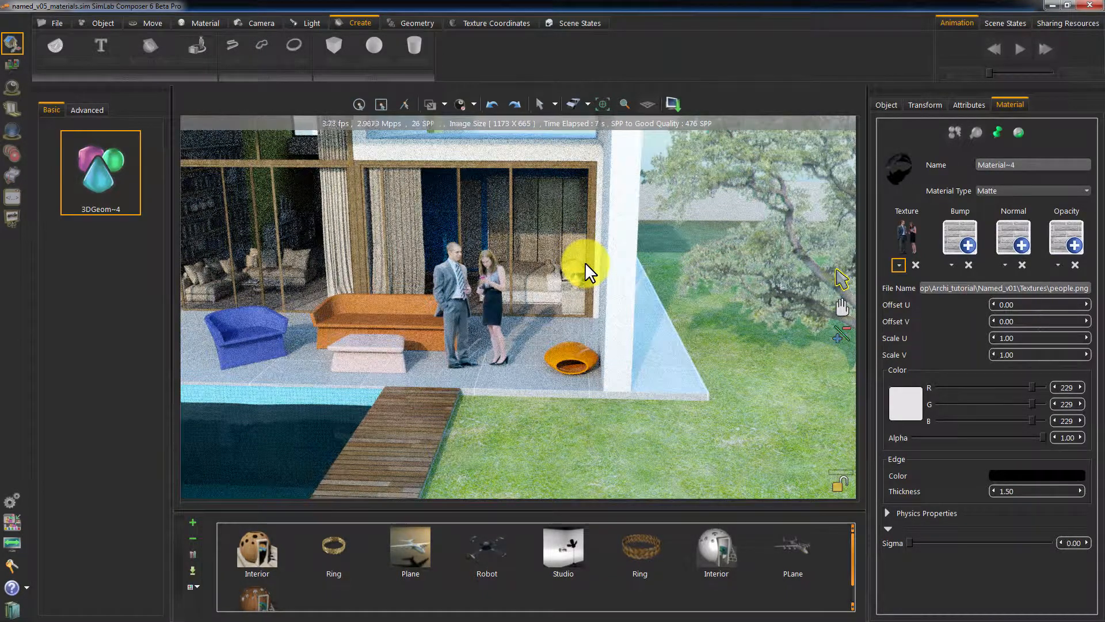
{"action": "key", "text": "Escape"}
{"action": "scroll", "coordinate": [609, 268], "scroll_direction": "down", "scroll_amount": 5}
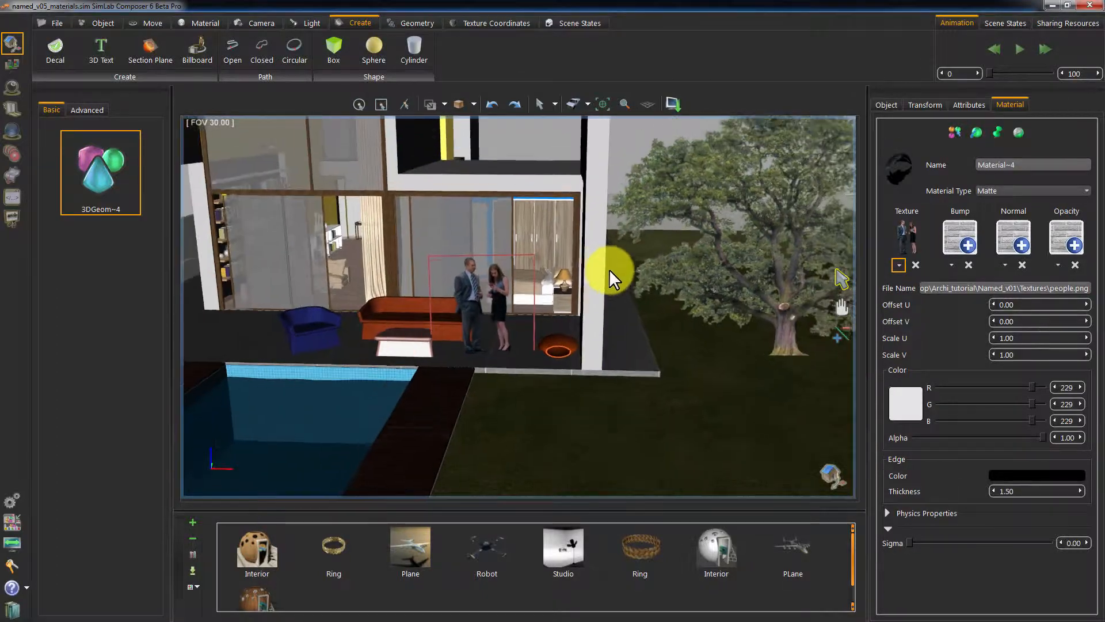